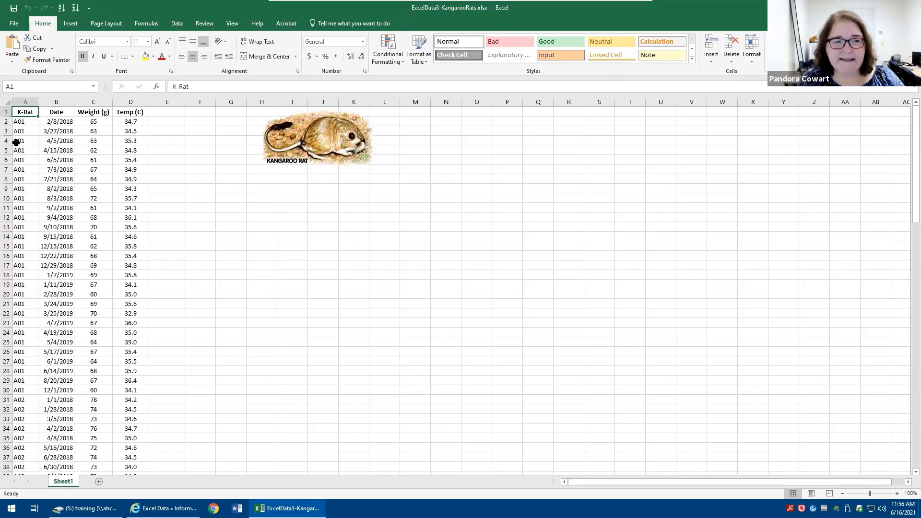
Insert a PivotTable from the kangaroo rat data range, placing it on the existing worksheet at cell G10
{"action": "left_click", "coordinate": [303, 227]}
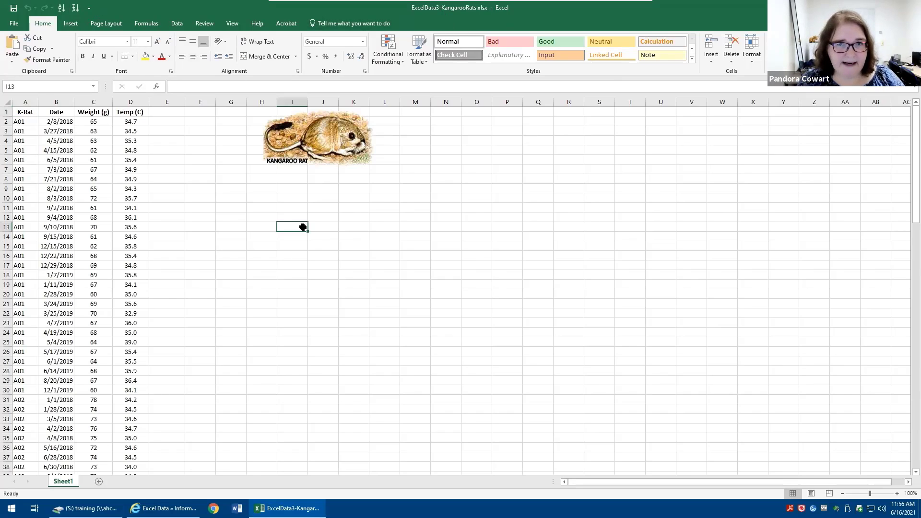
{"action": "left_click", "coordinate": [21, 187]}
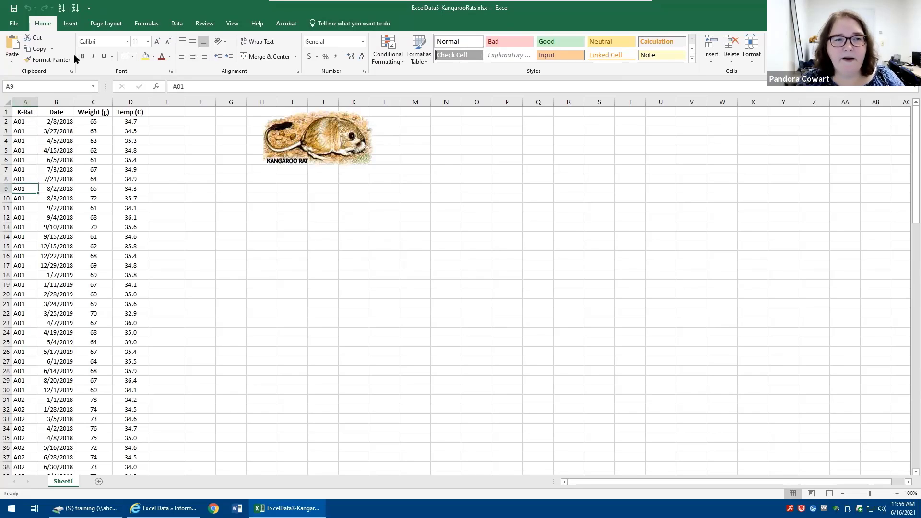
{"action": "left_click", "coordinate": [71, 24]}
{"action": "left_click", "coordinate": [19, 45]}
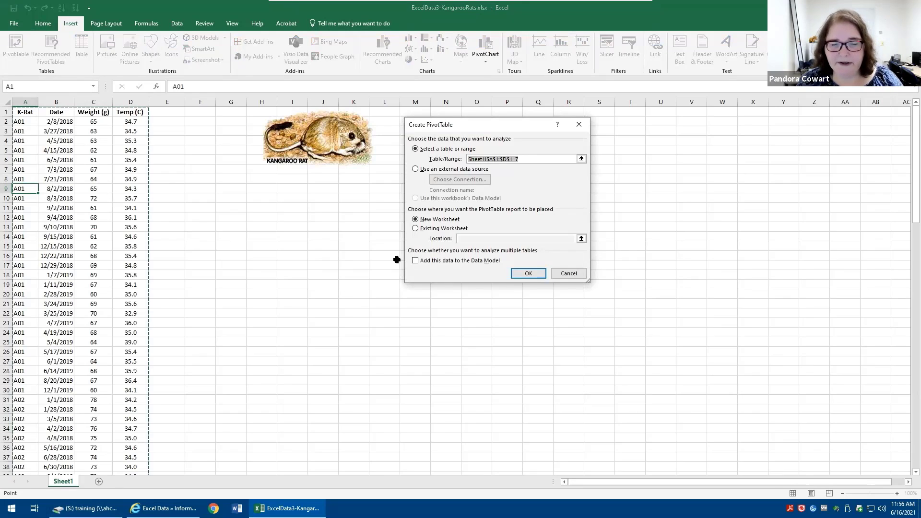
{"action": "left_click", "coordinate": [415, 229]}
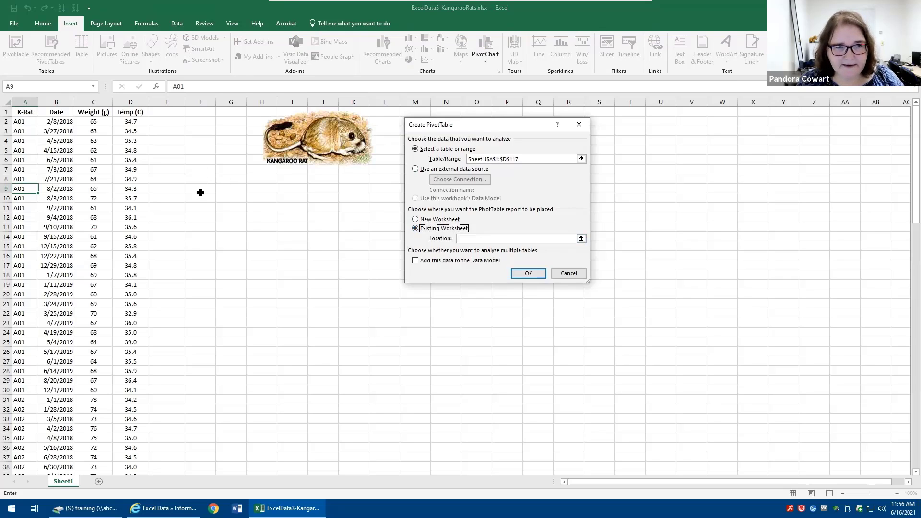
{"action": "left_click", "coordinate": [232, 199]}
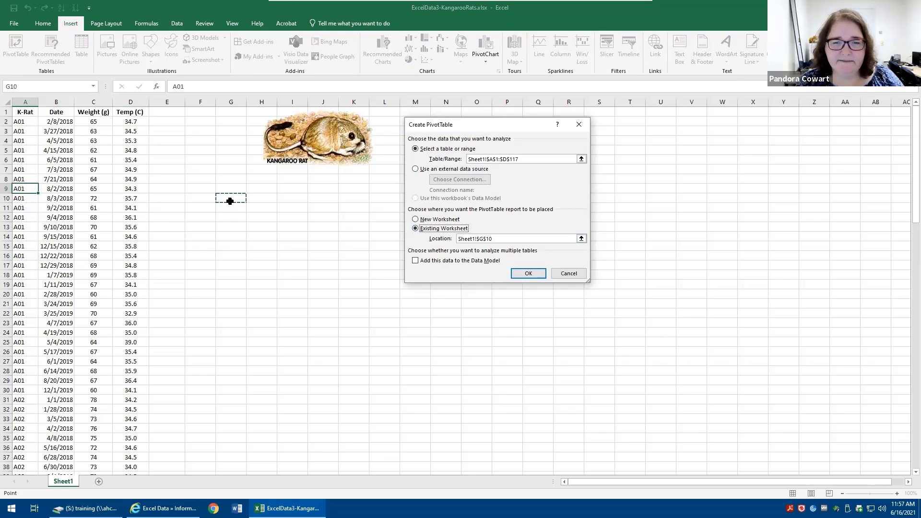
{"action": "left_click", "coordinate": [529, 273]}
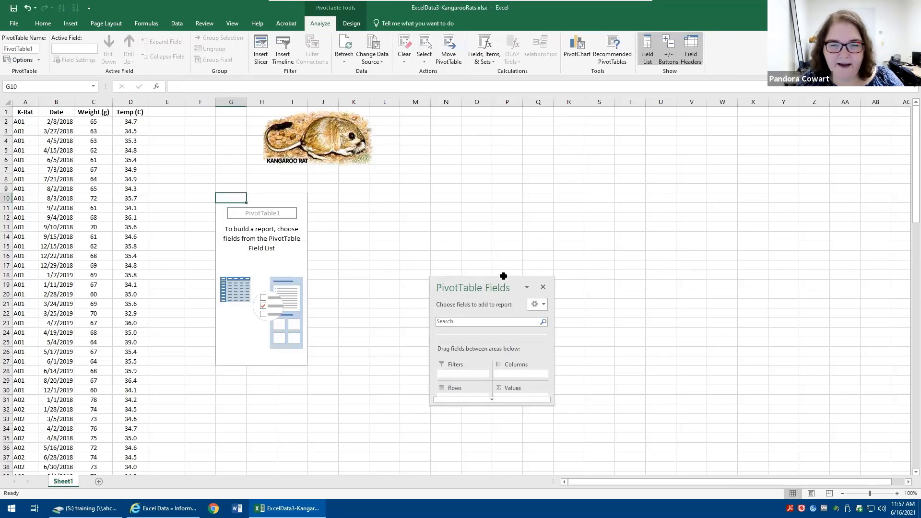
Reposition the PivotTable Fields pane so it floats beside the pivot table
{"action": "left_click_drag", "start_coordinate": [496, 277], "coordinate": [721, 150]}
{"action": "left_click_drag", "start_coordinate": [577, 117], "coordinate": [460, 131]}
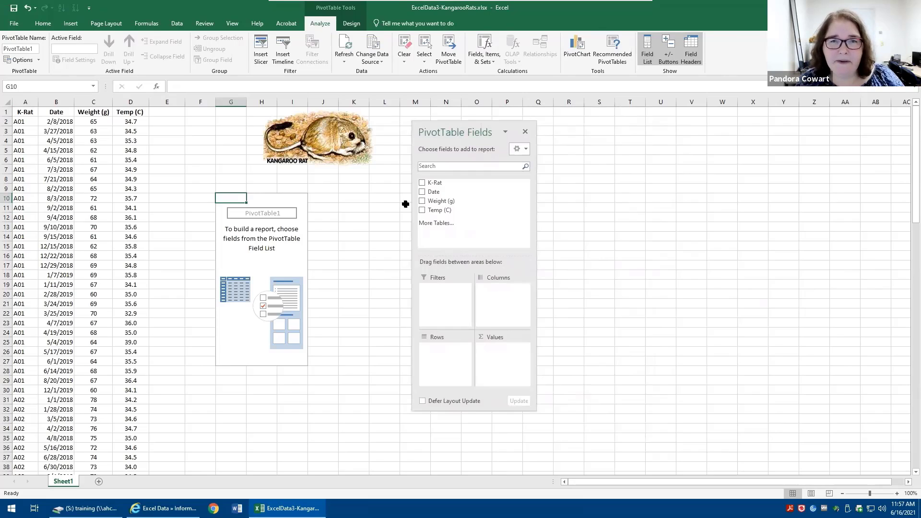
{"action": "double_click", "coordinate": [445, 130]}
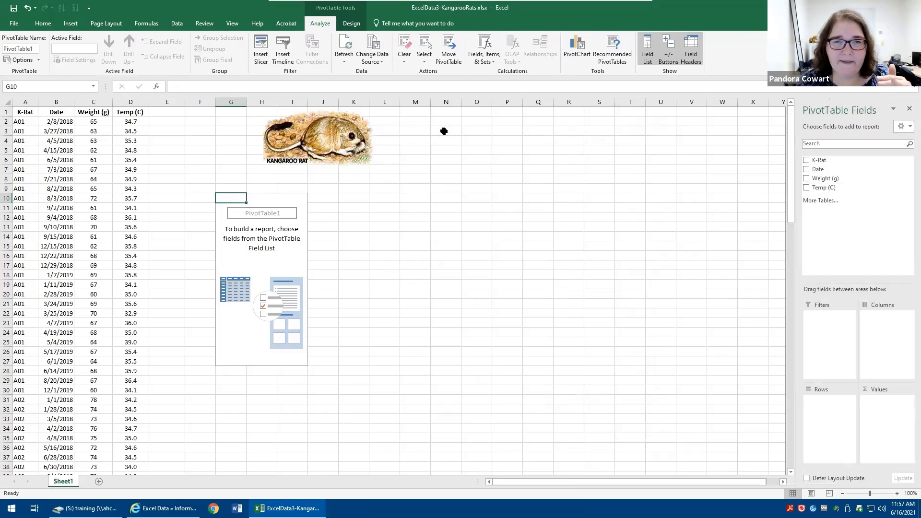
{"action": "left_click_drag", "start_coordinate": [844, 107], "coordinate": [506, 125]}
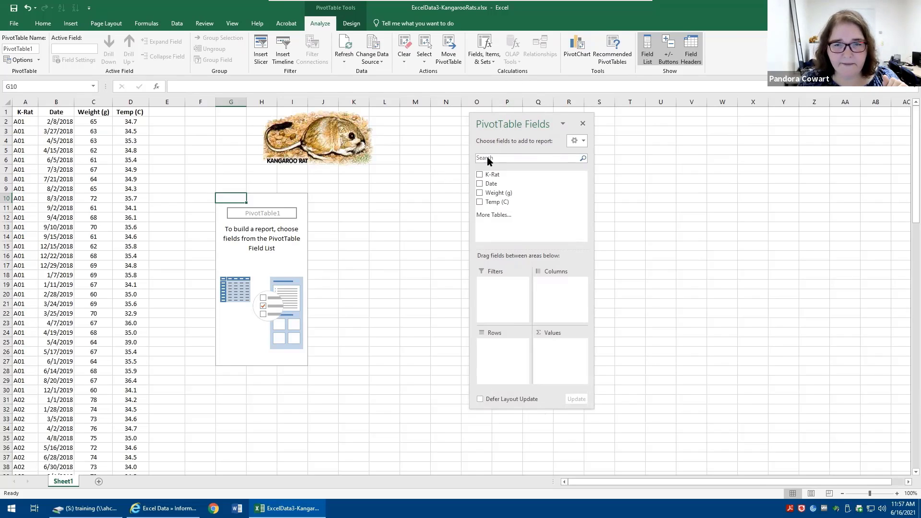
Add K-Rat to the Rows area and Temp (C) to the Values area
{"action": "left_click_drag", "start_coordinate": [493, 175], "coordinate": [494, 359]}
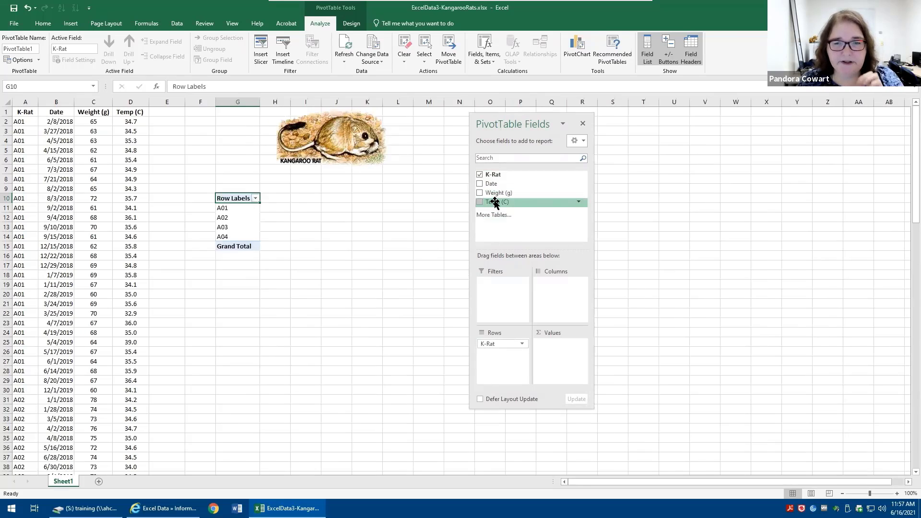
{"action": "left_click_drag", "start_coordinate": [495, 202], "coordinate": [557, 369]}
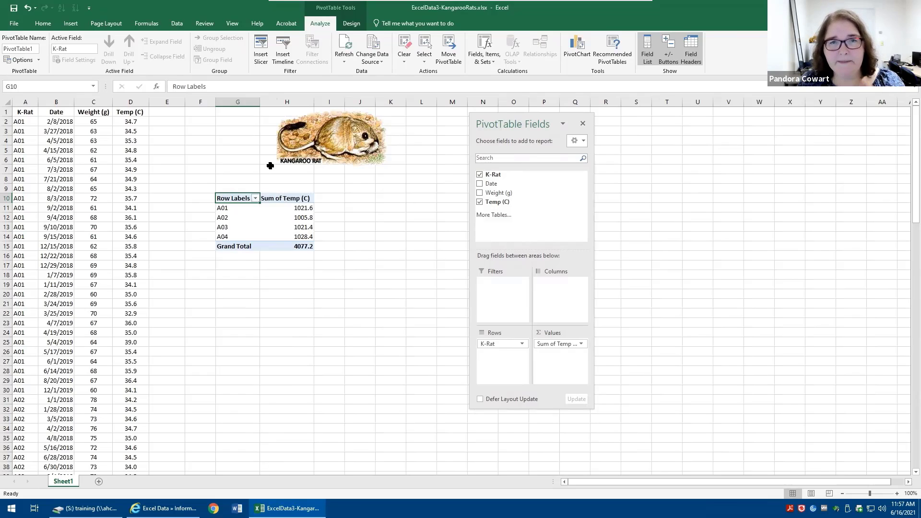
Set the Temp value field to summarize by Min, formatted as Number with 1 decimal place
{"action": "left_click", "coordinate": [581, 344]}
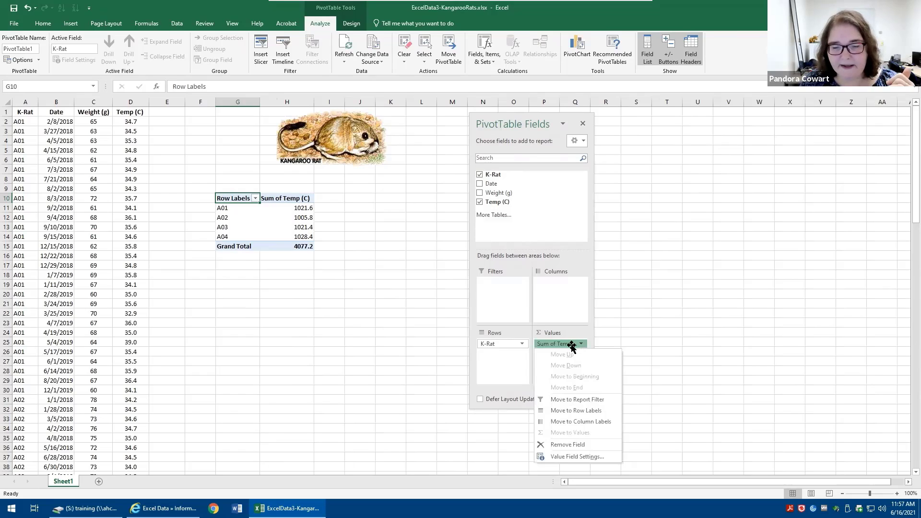
{"action": "left_click", "coordinate": [570, 458]}
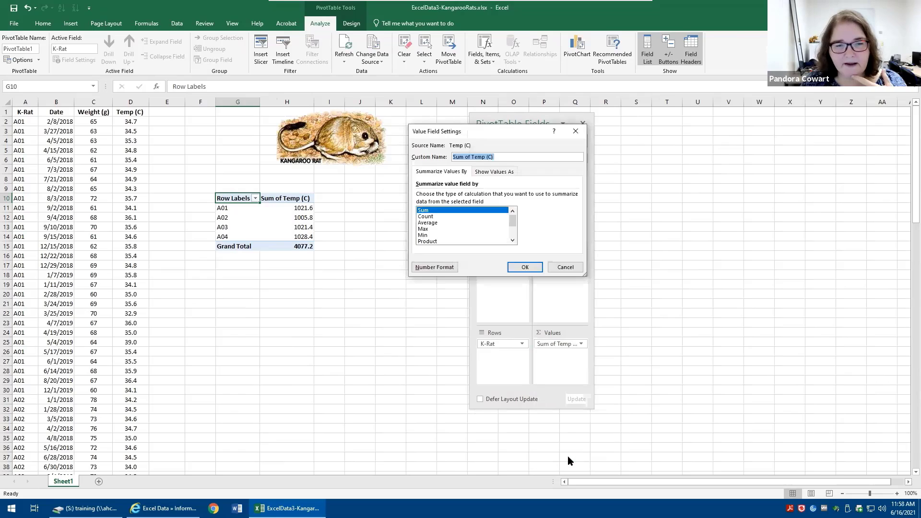
{"action": "left_click", "coordinate": [429, 236]}
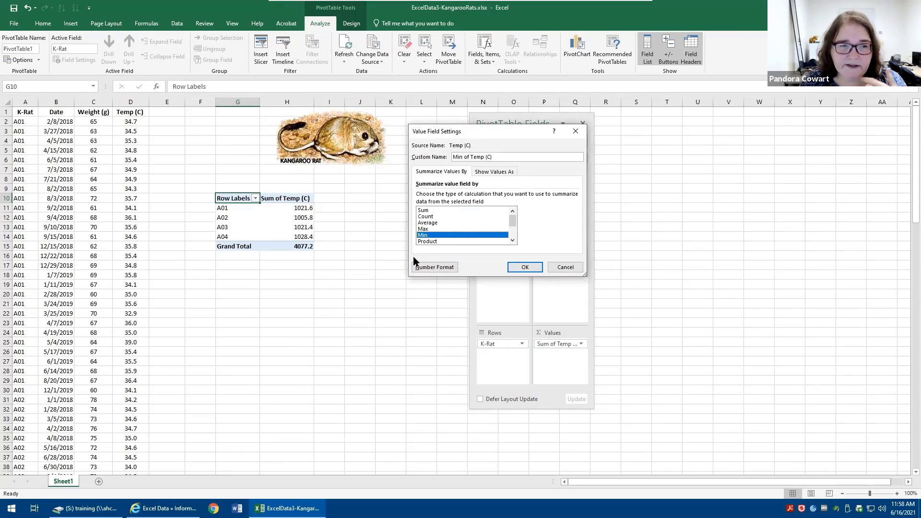
{"action": "left_click", "coordinate": [427, 268]}
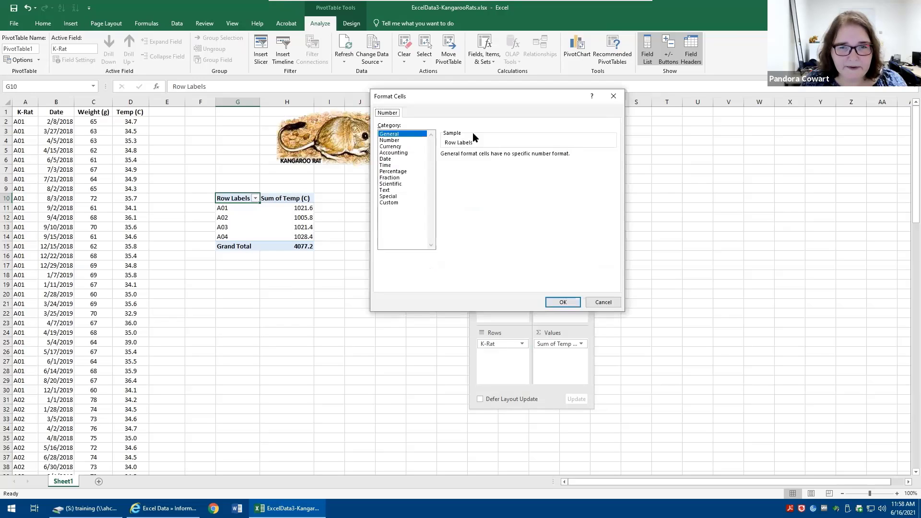
{"action": "left_click", "coordinate": [390, 140]}
{"action": "left_click", "coordinate": [506, 157]}
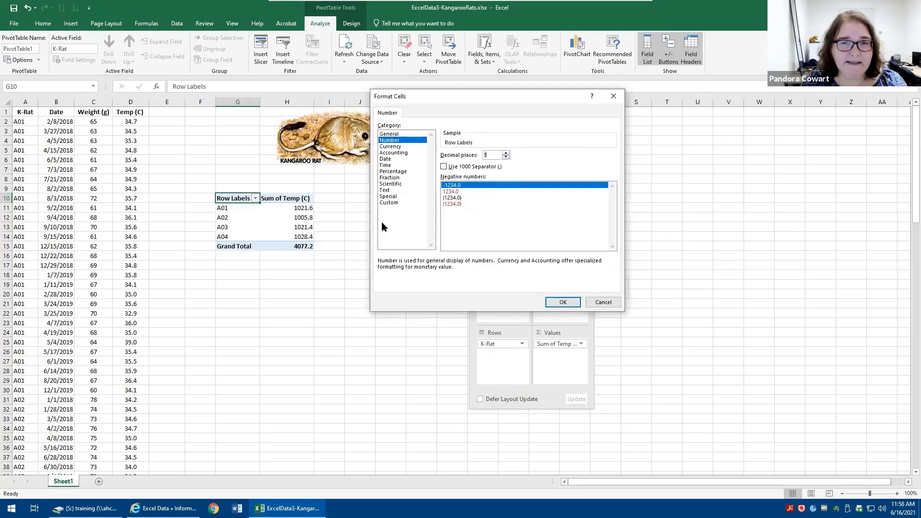
{"action": "left_click", "coordinate": [563, 302]}
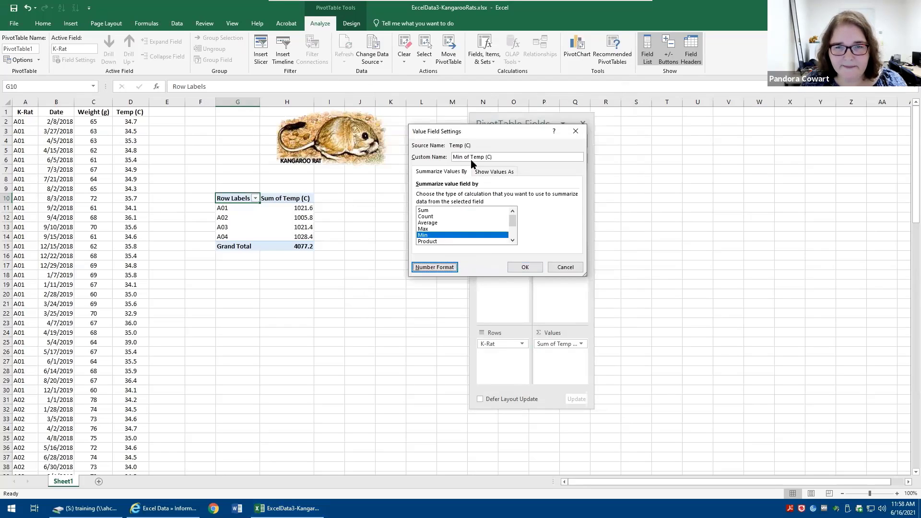
{"action": "left_click", "coordinate": [525, 267]}
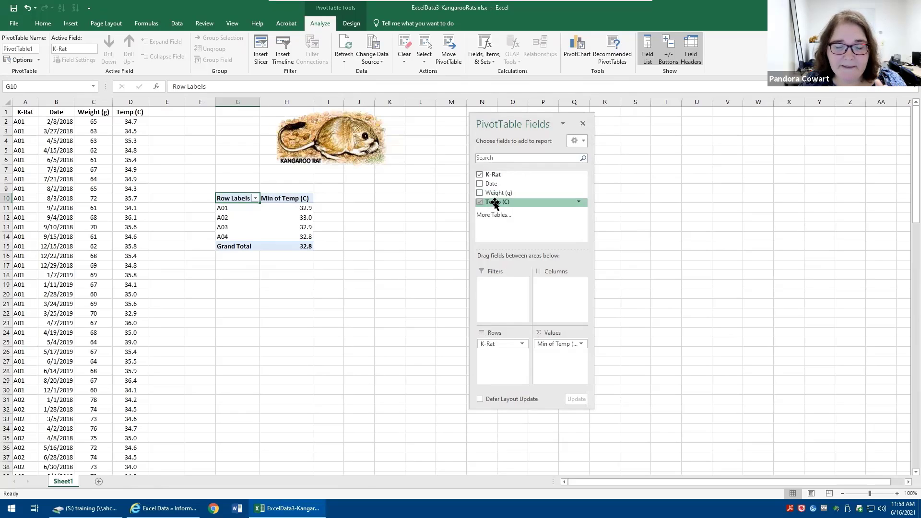
Add Temp (C) to Values a second time and set it to Max, formatted as Number with 1 decimal place
{"action": "left_click_drag", "start_coordinate": [495, 203], "coordinate": [558, 374]}
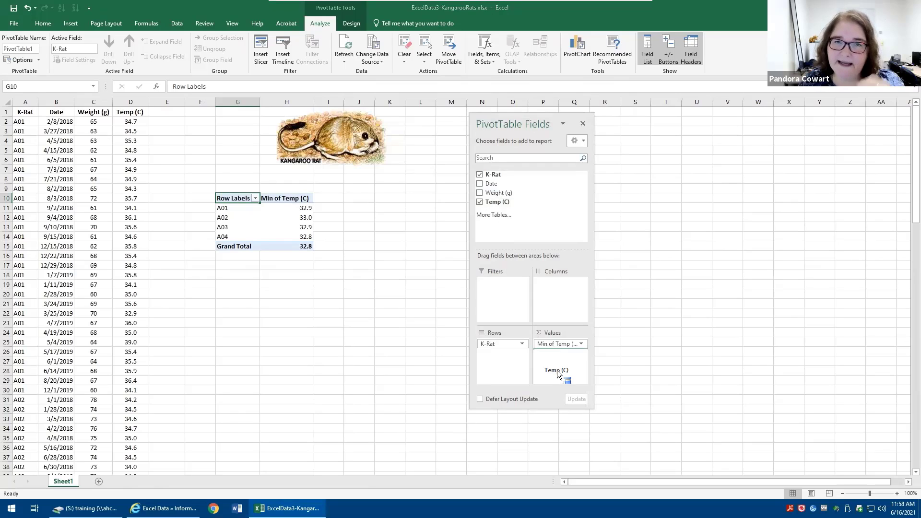
{"action": "left_click_drag", "start_coordinate": [557, 370], "coordinate": [557, 369]}
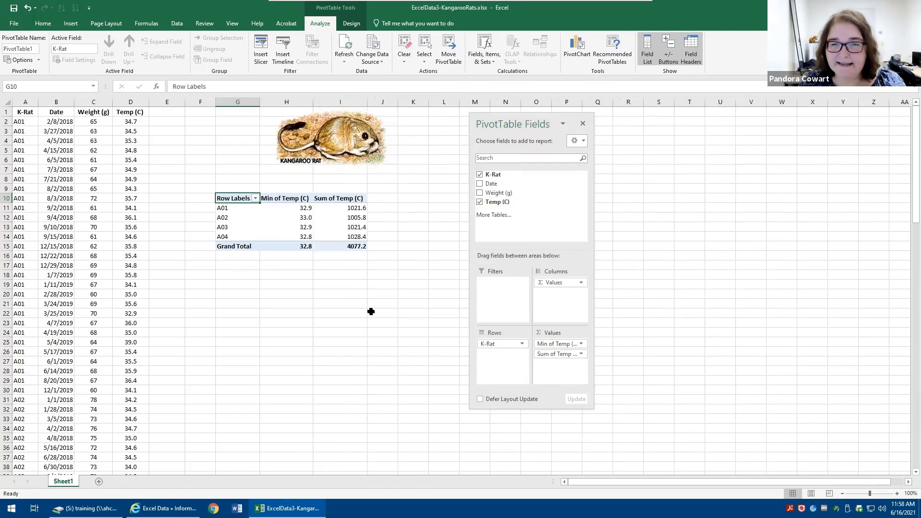
{"action": "left_click", "coordinate": [576, 354]}
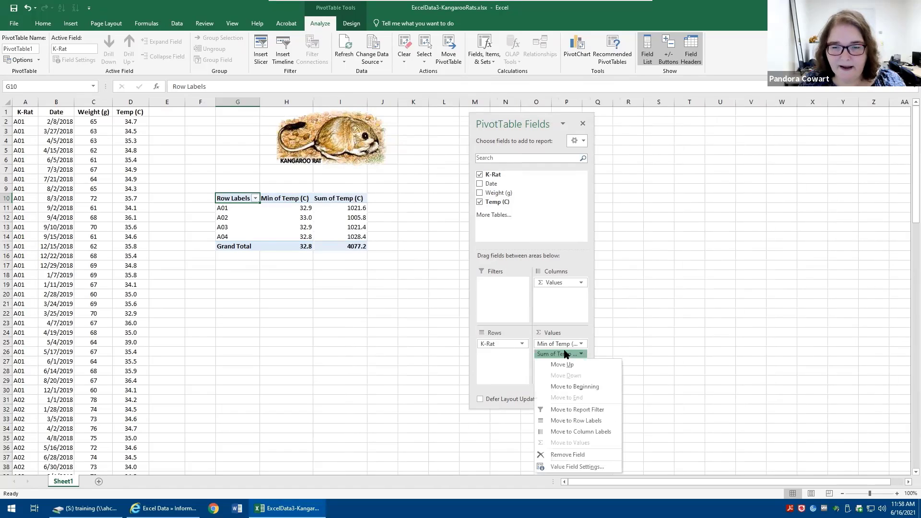
{"action": "left_click", "coordinate": [585, 464]}
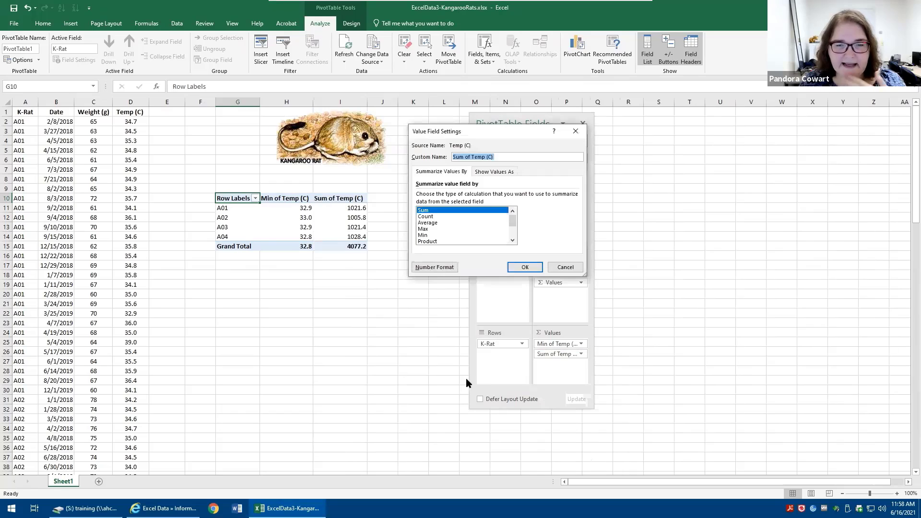
{"action": "left_click", "coordinate": [425, 229]}
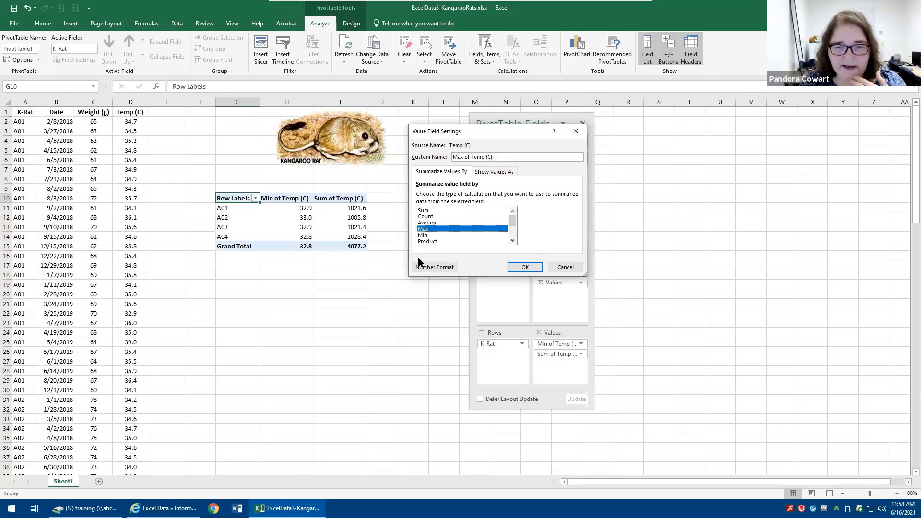
{"action": "left_click", "coordinate": [425, 269]}
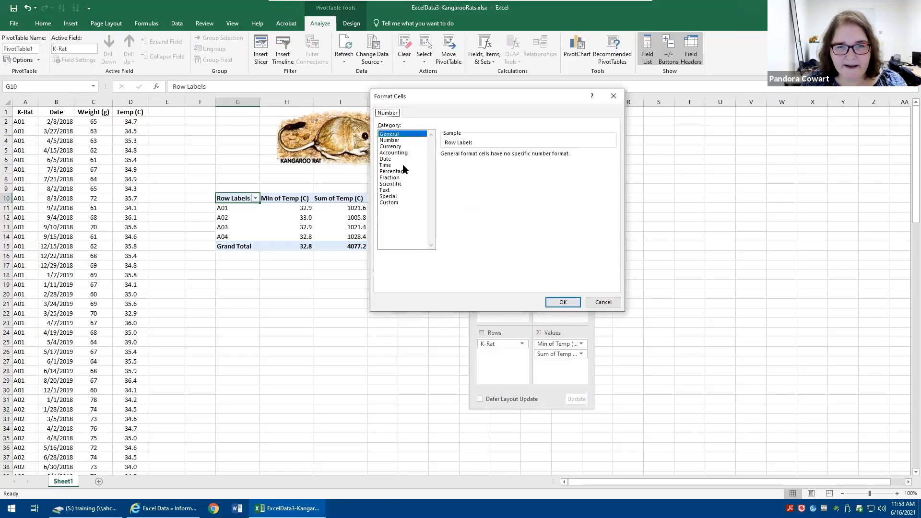
{"action": "left_click", "coordinate": [402, 139]}
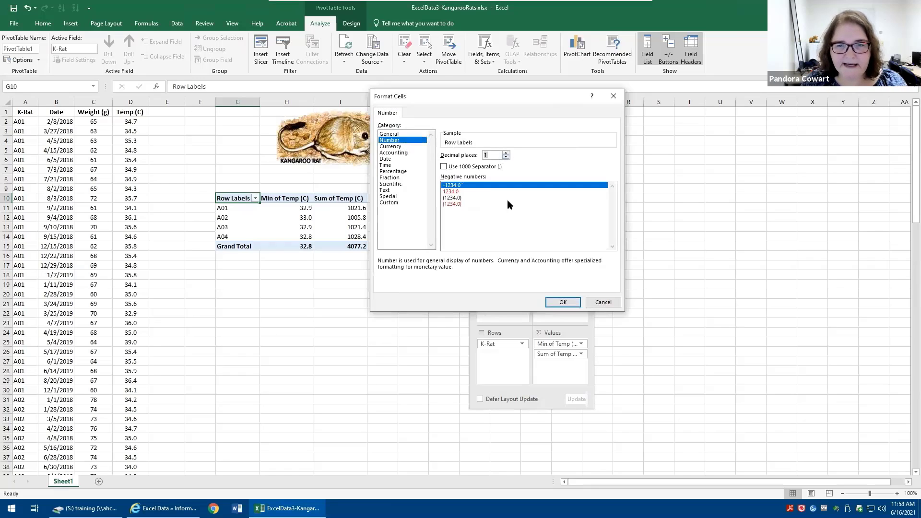
{"action": "left_click", "coordinate": [566, 302]}
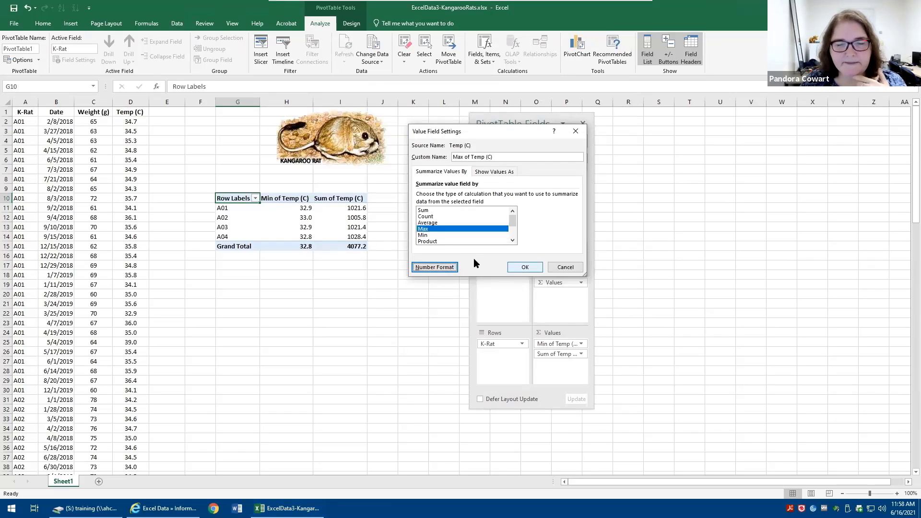
Rename the Max temperature field as High Temp
{"action": "left_click_drag", "start_coordinate": [504, 156], "coordinate": [215, 132]}
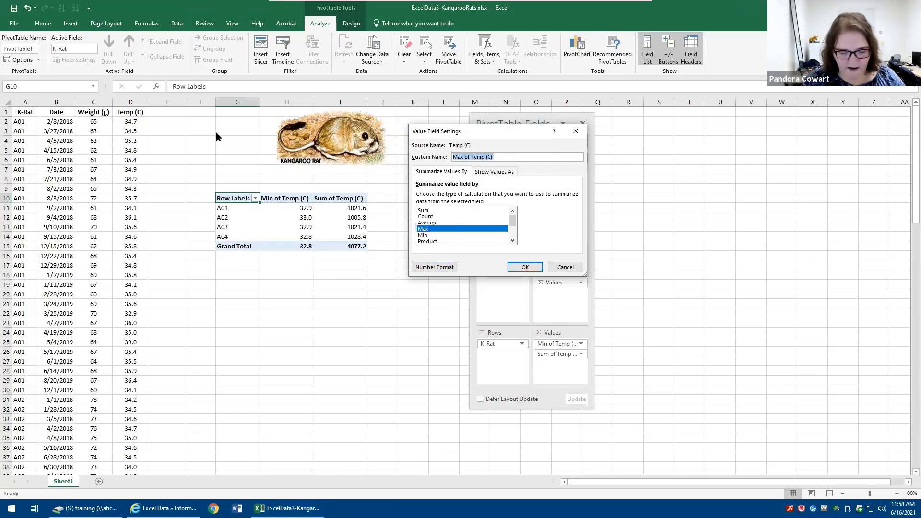
{"action": "type", "text": "High Temp"}
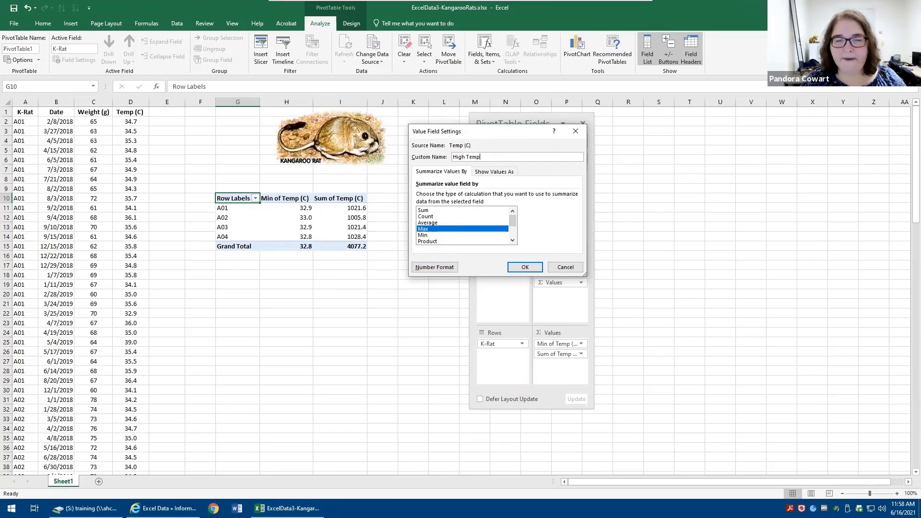
{"action": "left_click", "coordinate": [532, 268]}
Rename the Min of Temp (C) column header as Low Temp
{"action": "left_click", "coordinate": [287, 199]}
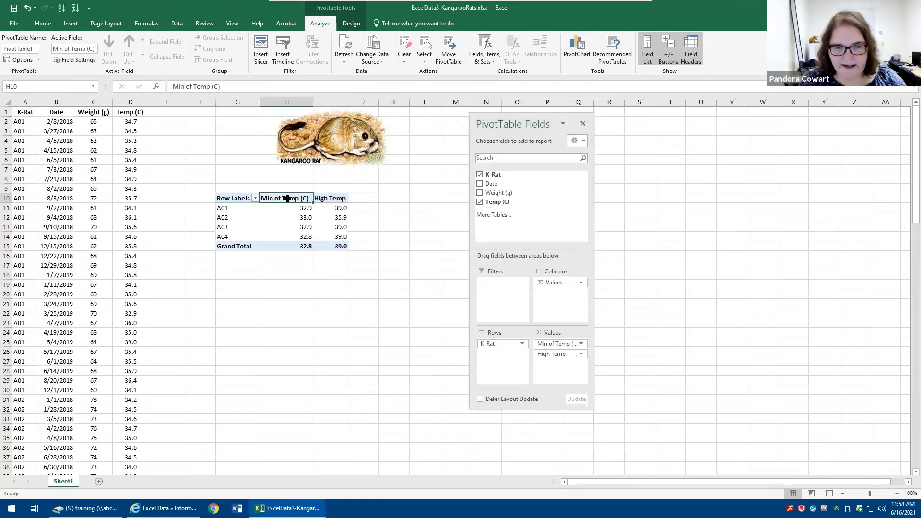
{"action": "type", "text": "Low Tem"}
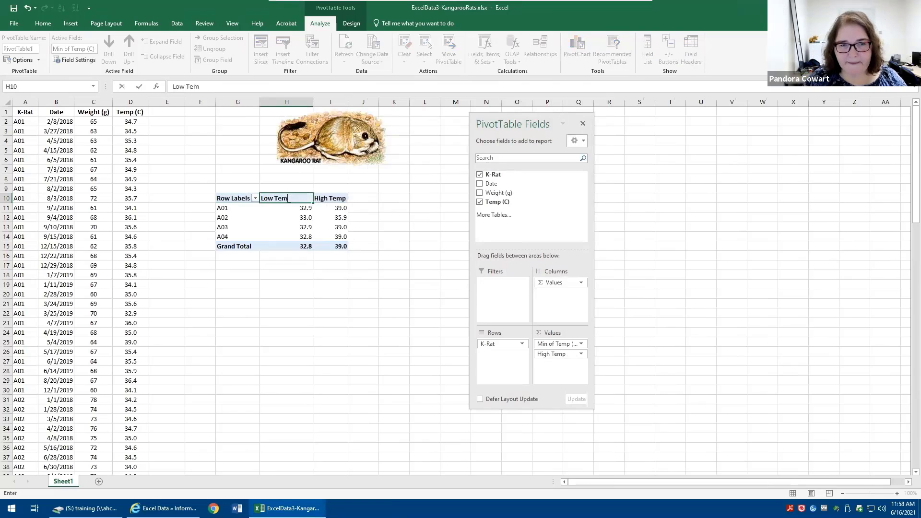
{"action": "type", "text": "p"}
{"action": "key", "text": "Return"}
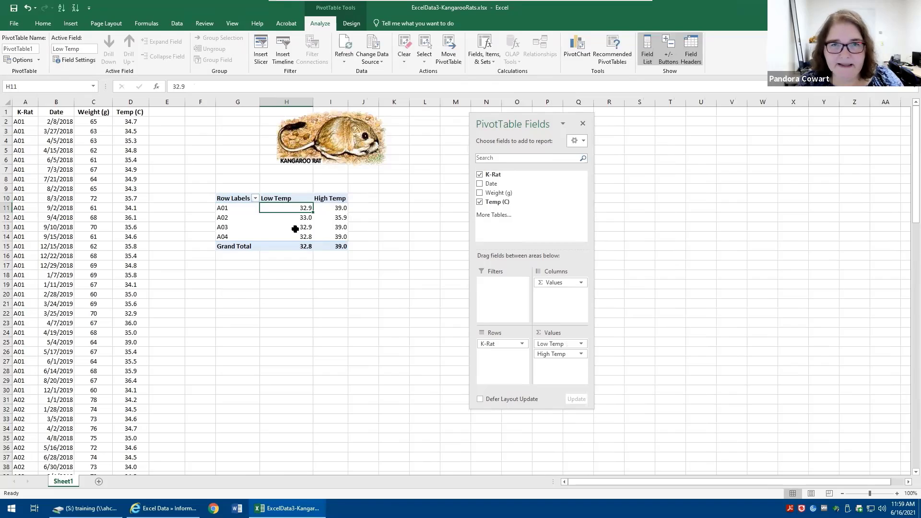
Open the Low Temp field settings and review the pivot table values
{"action": "left_click", "coordinate": [578, 344]}
{"action": "left_click", "coordinate": [572, 457]}
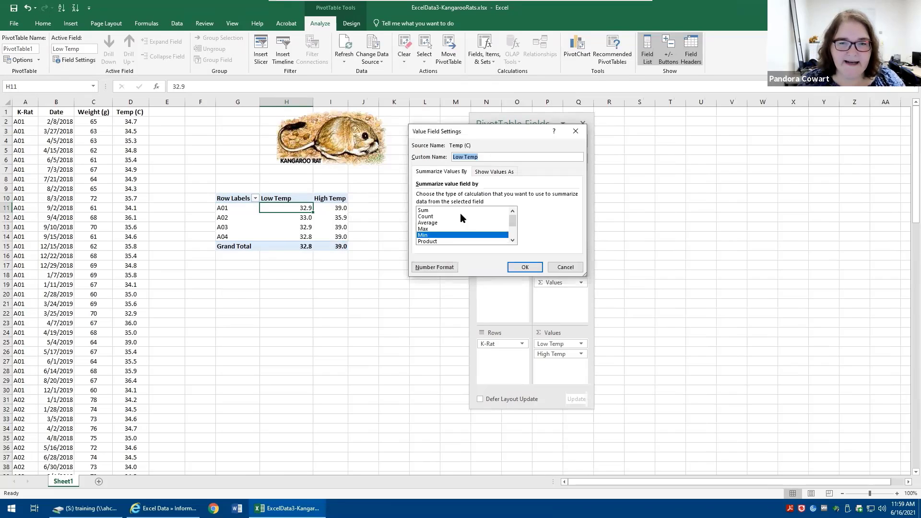
{"action": "left_click", "coordinate": [525, 267]}
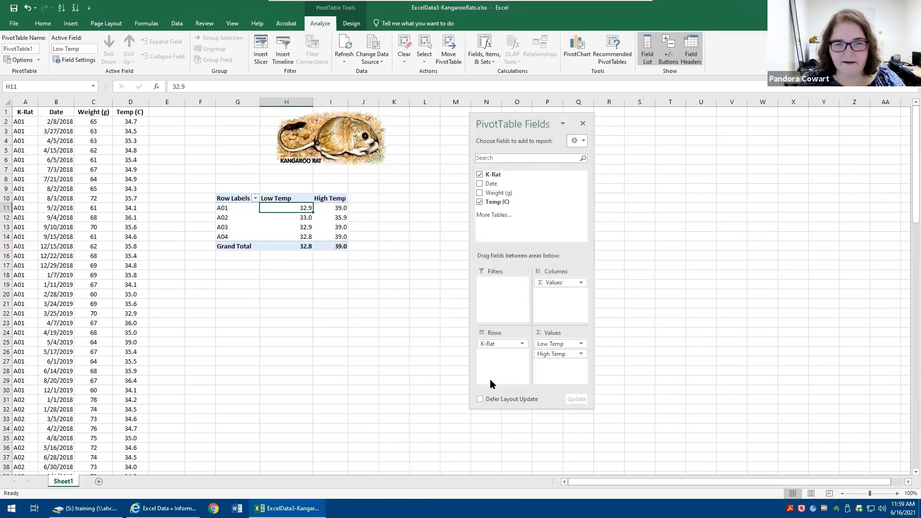
{"action": "left_click", "coordinate": [321, 218]}
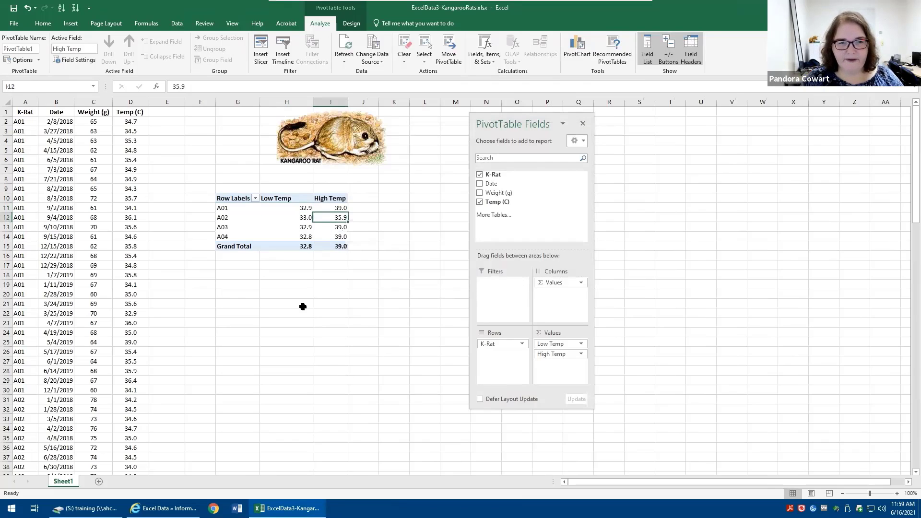
{"action": "left_click", "coordinate": [249, 265]}
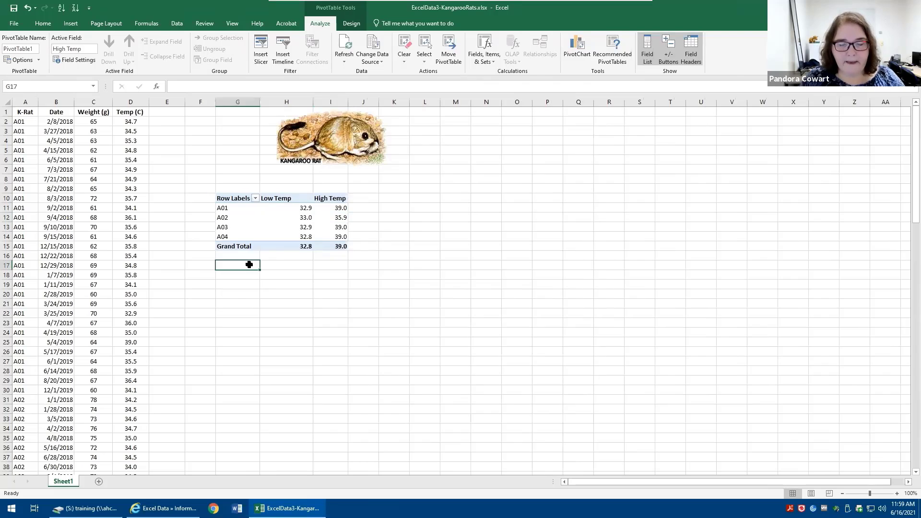
Try swapping the K-Rat and Values fields between the pivot table's rows and columns
{"action": "left_click", "coordinate": [279, 220]}
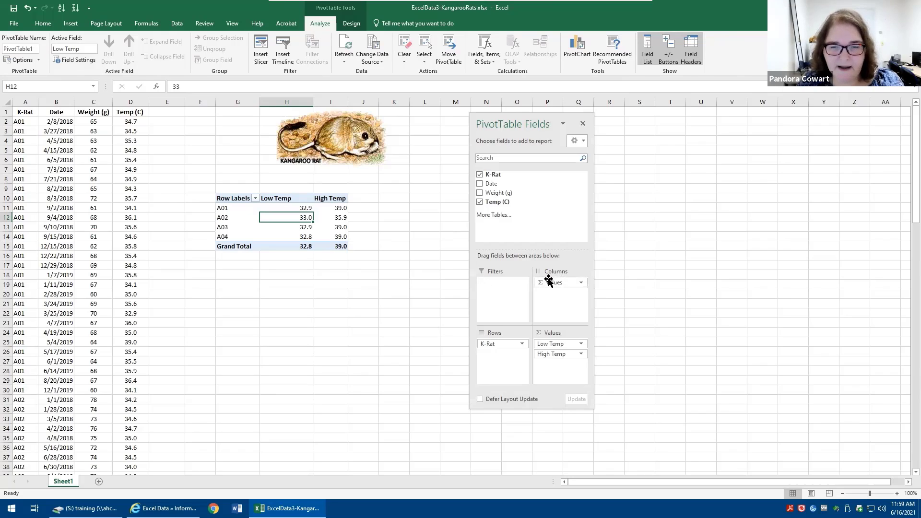
{"action": "left_click_drag", "start_coordinate": [550, 284], "coordinate": [494, 356]}
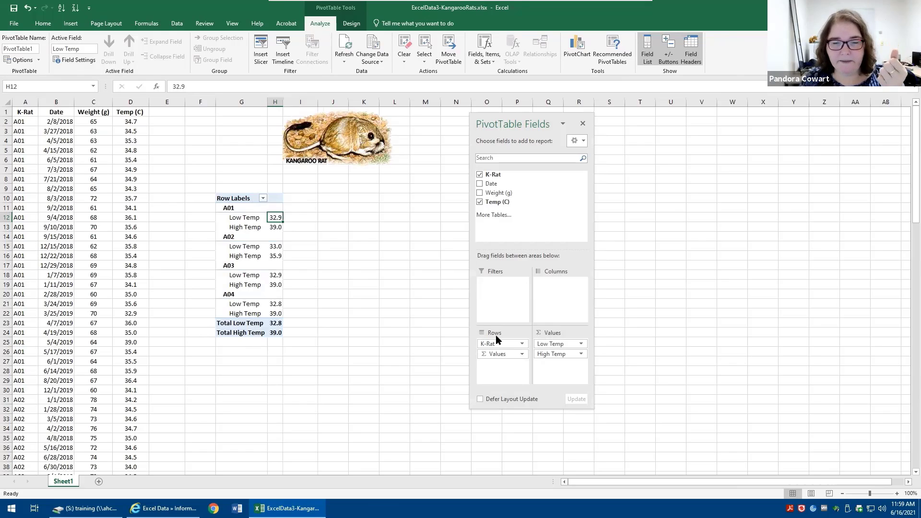
{"action": "left_click_drag", "start_coordinate": [494, 344], "coordinate": [491, 358]}
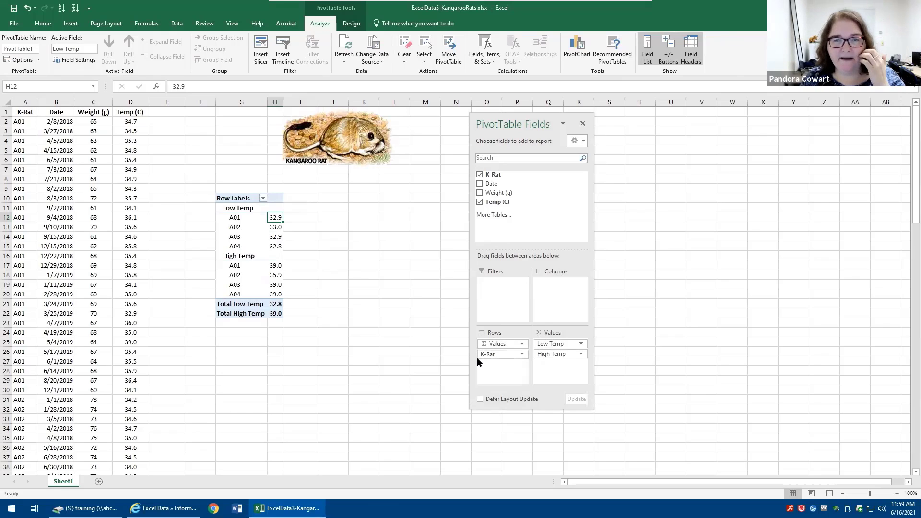
{"action": "left_click_drag", "start_coordinate": [479, 354], "coordinate": [564, 303]}
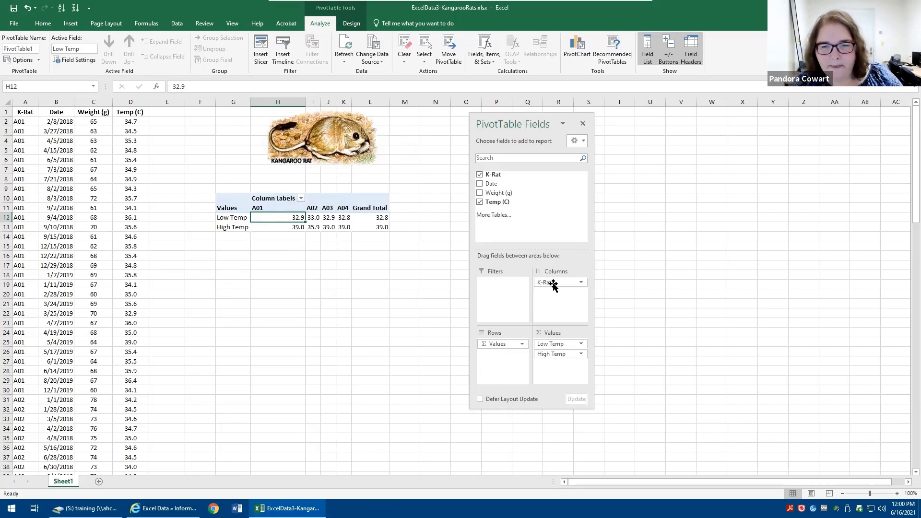
{"action": "mouse_move", "coordinate": [552, 284]}
{"action": "left_mouse_down"}
{"action": "mouse_move", "coordinate": [508, 368]}
{"action": "mouse_move", "coordinate": [502, 355]}
{"action": "mouse_move", "coordinate": [557, 284]}
{"action": "left_mouse_up"}
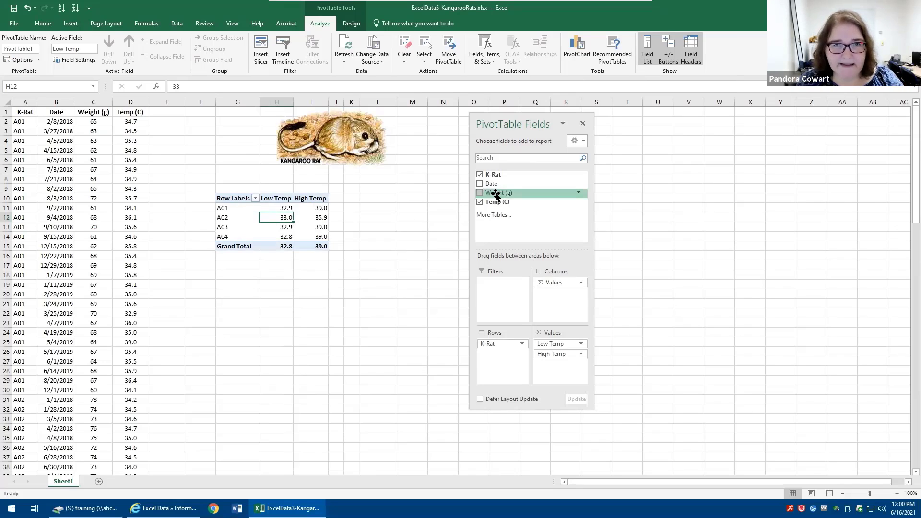
Add Weight (g) to the pivot values, summarize it by Average and name it Avg Wgt
{"action": "left_click_drag", "start_coordinate": [497, 194], "coordinate": [552, 365]}
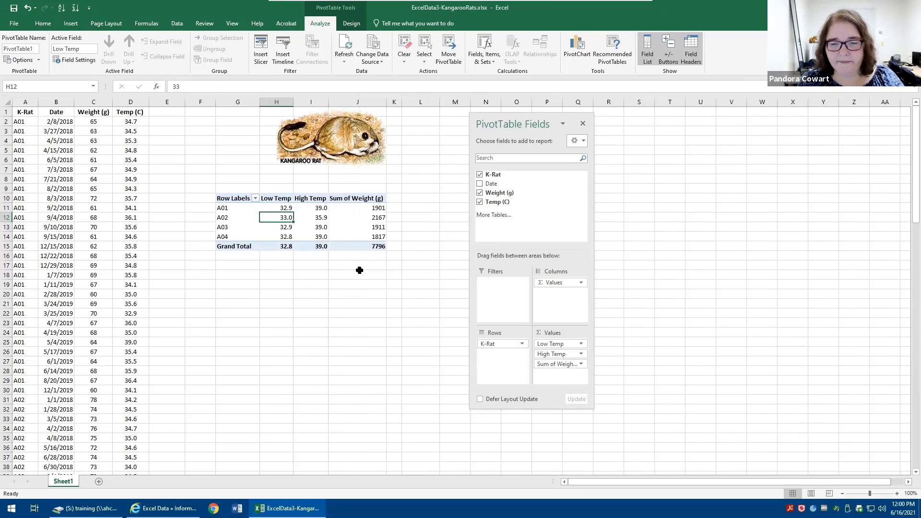
{"action": "left_click", "coordinate": [560, 364]}
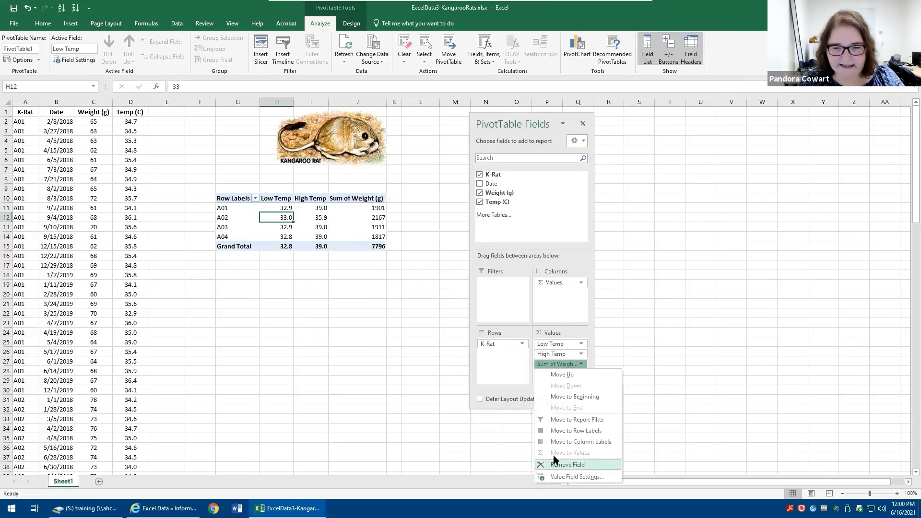
{"action": "left_click", "coordinate": [606, 476]}
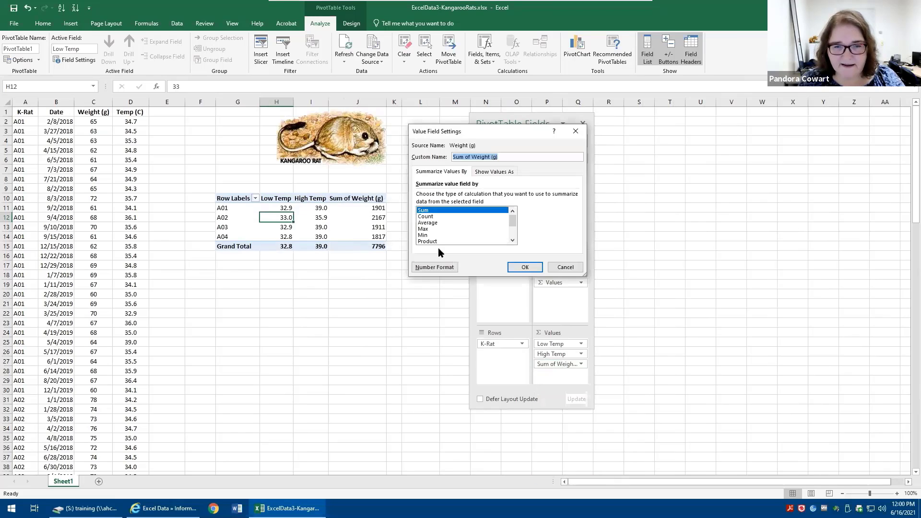
{"action": "left_click", "coordinate": [434, 223]}
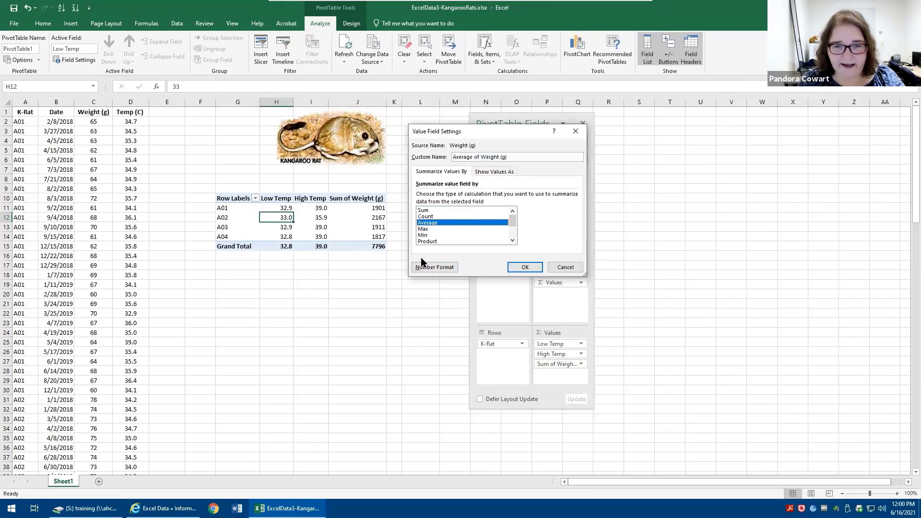
{"action": "left_click_drag", "start_coordinate": [507, 157], "coordinate": [311, 140]}
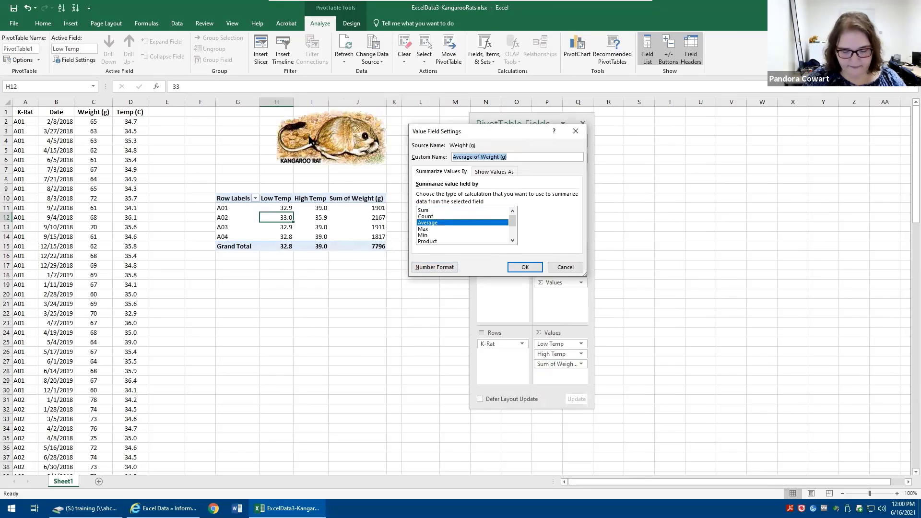
{"action": "type", "text": "Avg Wgt"}
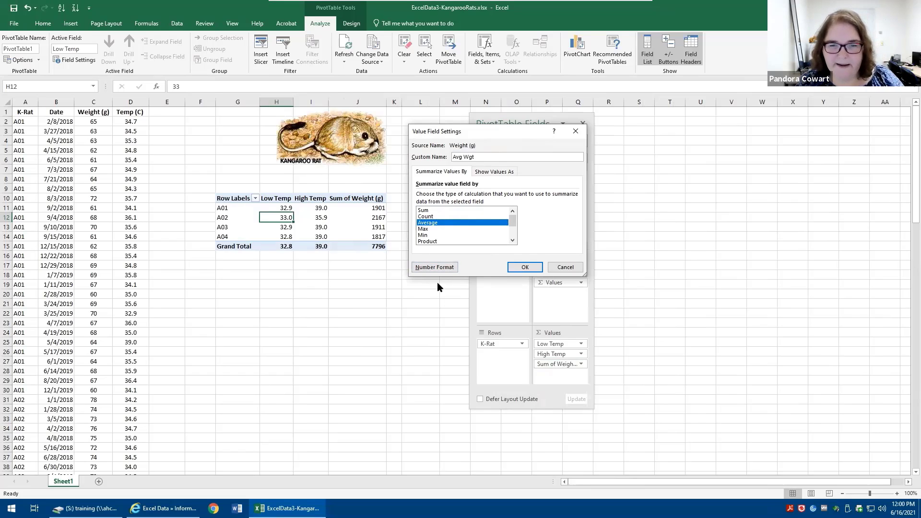
Format the Avg Wgt values as Number with 0 decimal places and apply the field settings
{"action": "left_click", "coordinate": [426, 267]}
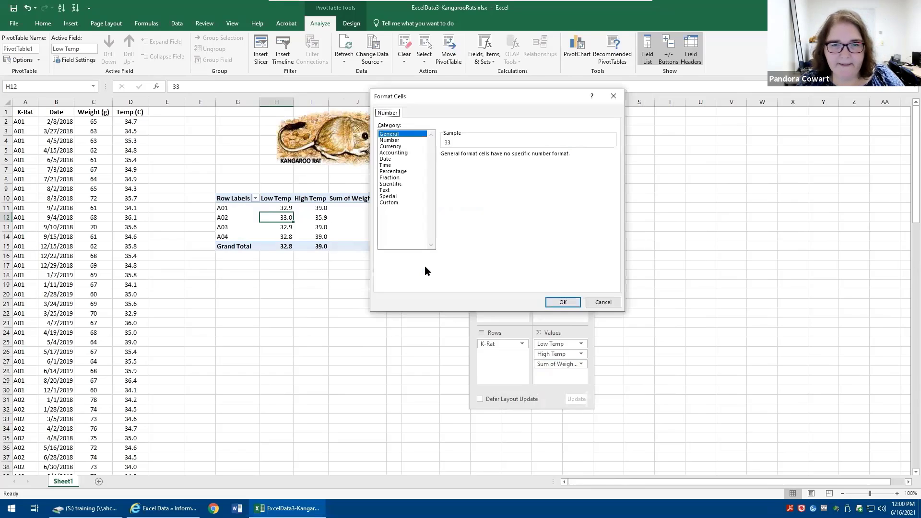
{"action": "left_click", "coordinate": [402, 140]}
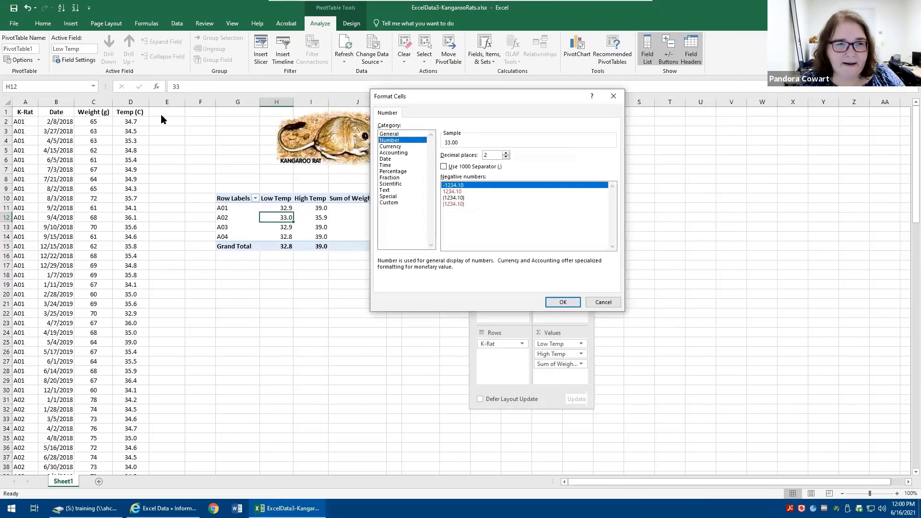
{"action": "left_click", "coordinate": [505, 158]}
{"action": "left_click", "coordinate": [506, 158]}
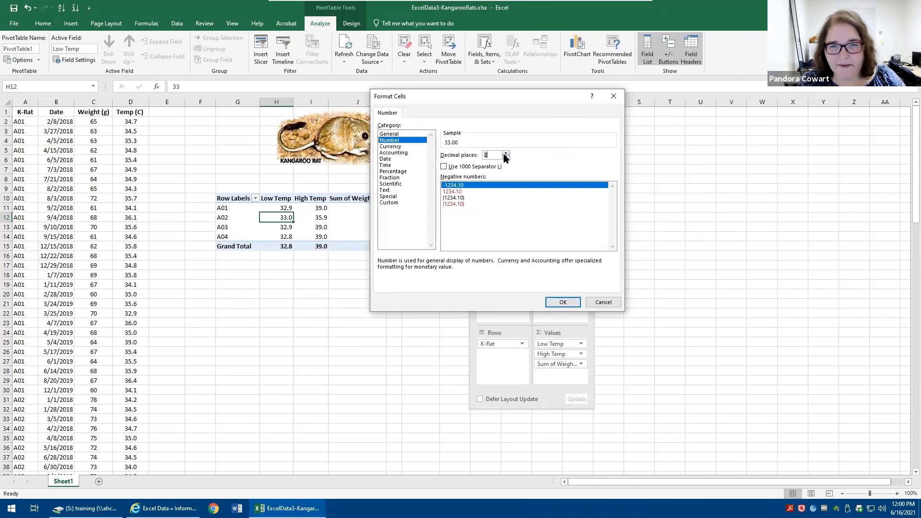
{"action": "left_click", "coordinate": [565, 302]}
{"action": "left_click", "coordinate": [527, 268]}
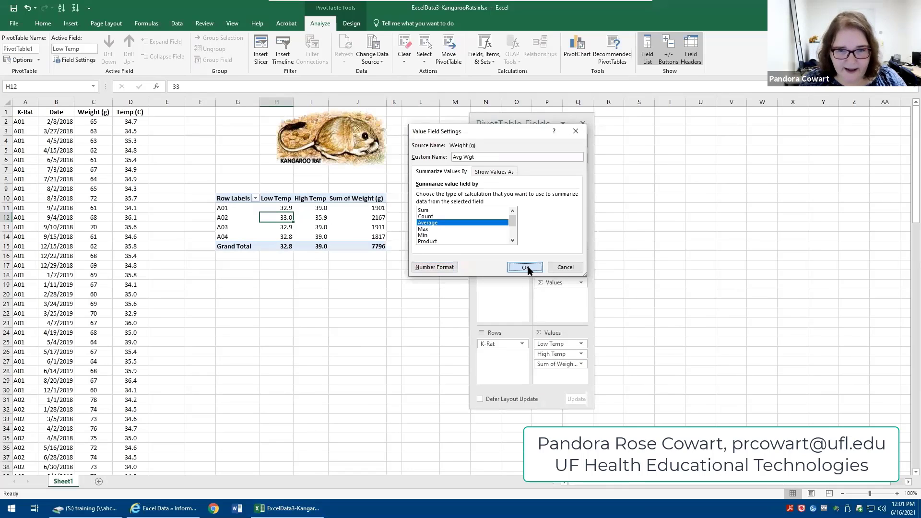